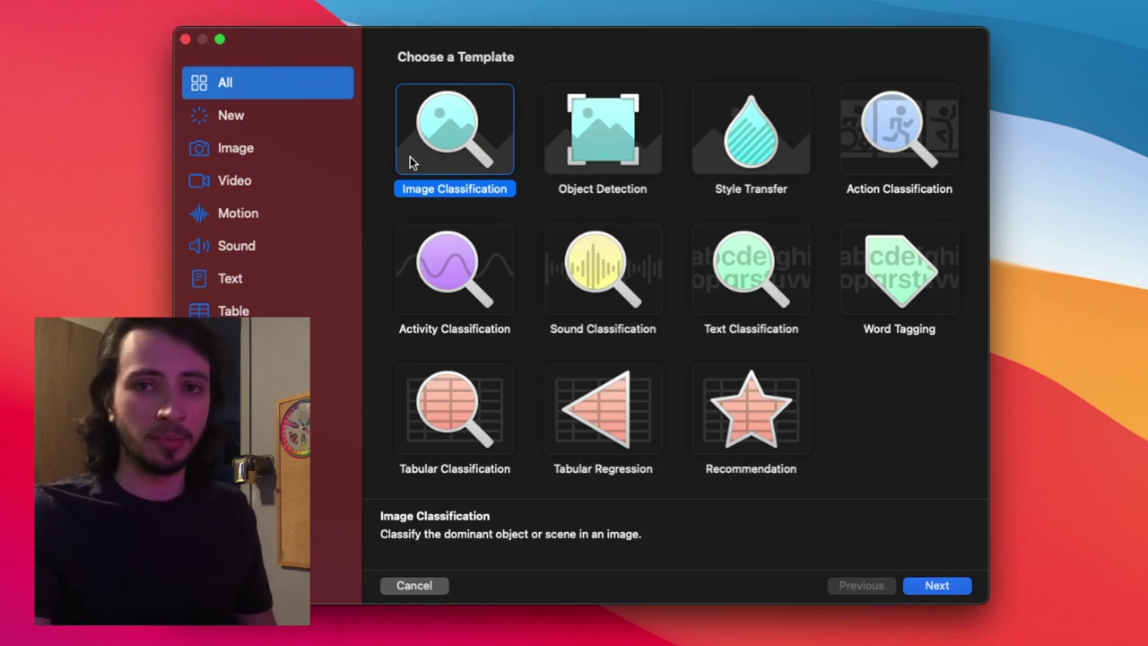
# Choose the Action Classification template for the new project.
pyautogui.click(601, 153)
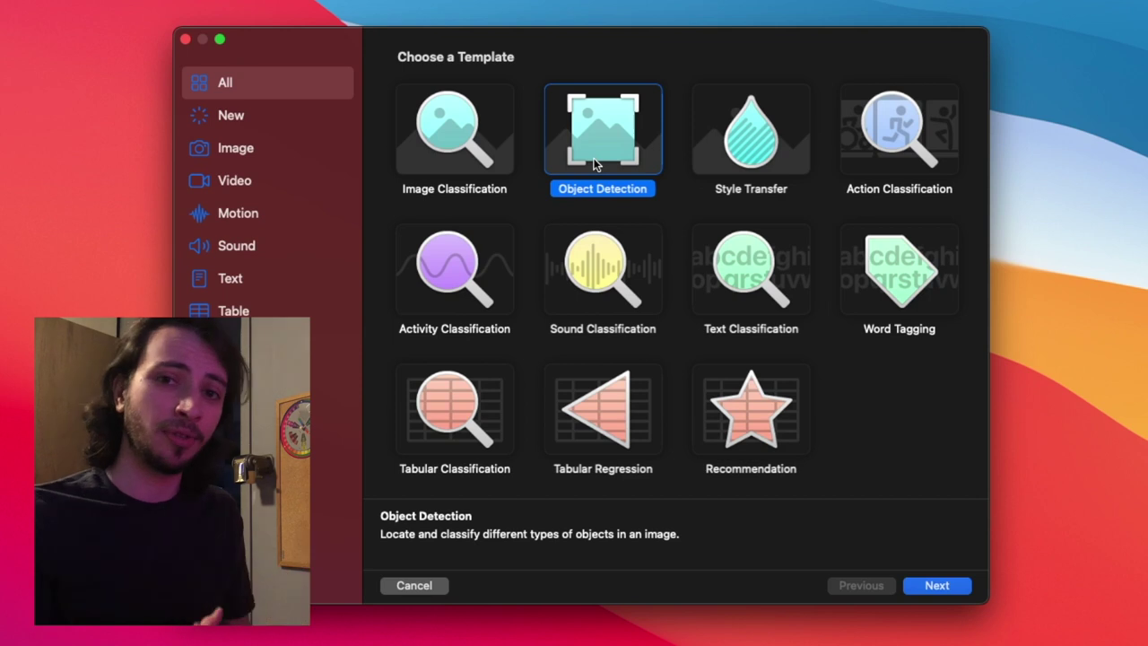
pyautogui.click(887, 154)
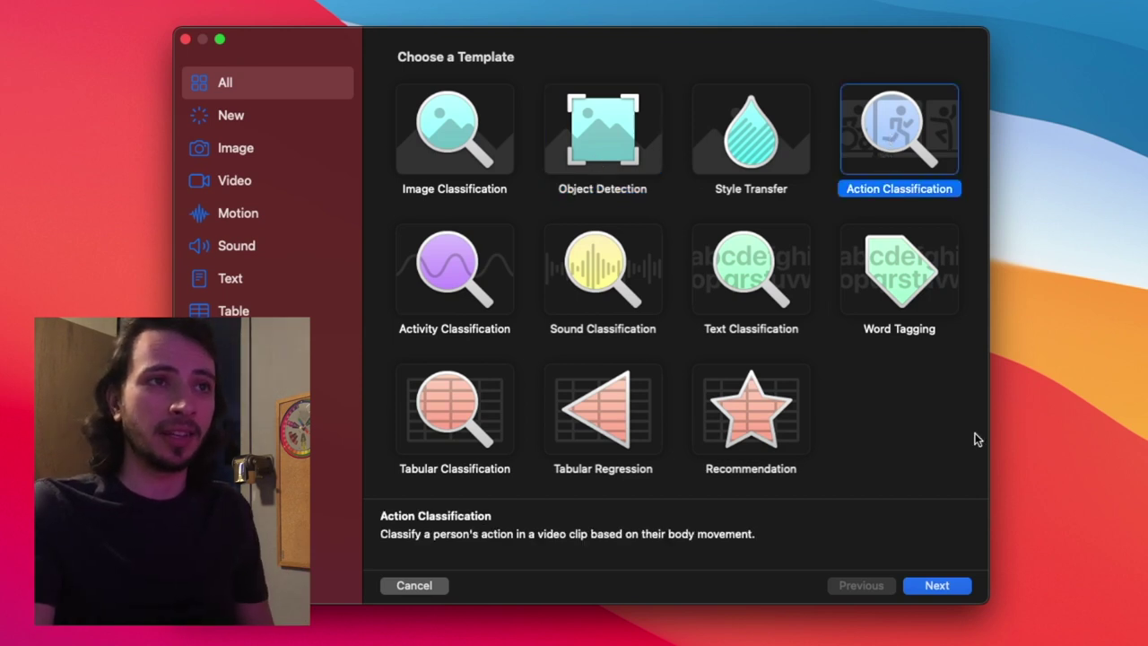
pyautogui.click(935, 585)
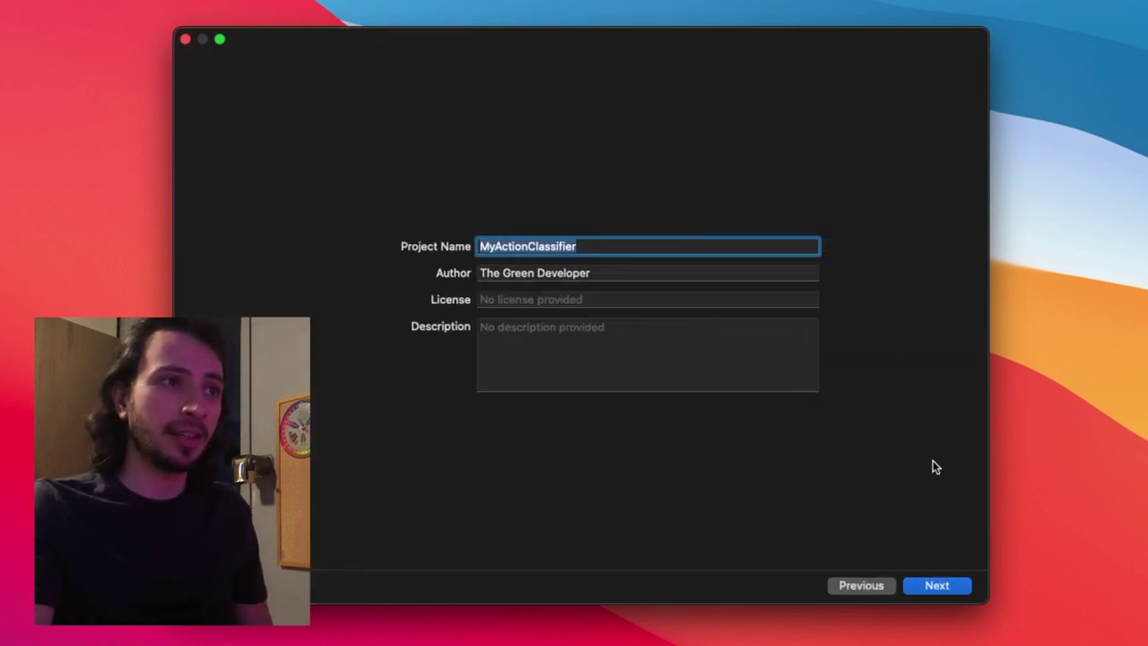
# Name the project YoutubeThrowingClassifier and proceed to choosing its save location.
pyautogui.write('THro')
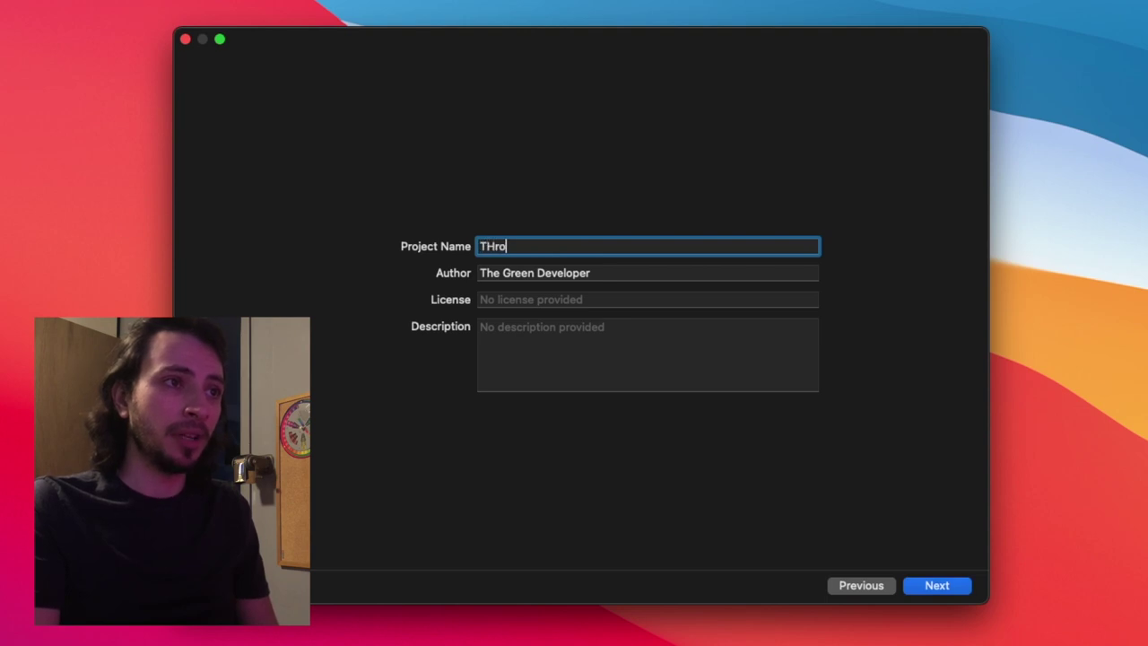
pyautogui.press('BackSpace')
pyautogui.press('BackSpace')
pyautogui.press('BackSpace')
pyautogui.press('BackSpace')
pyautogui.write('Youtube')
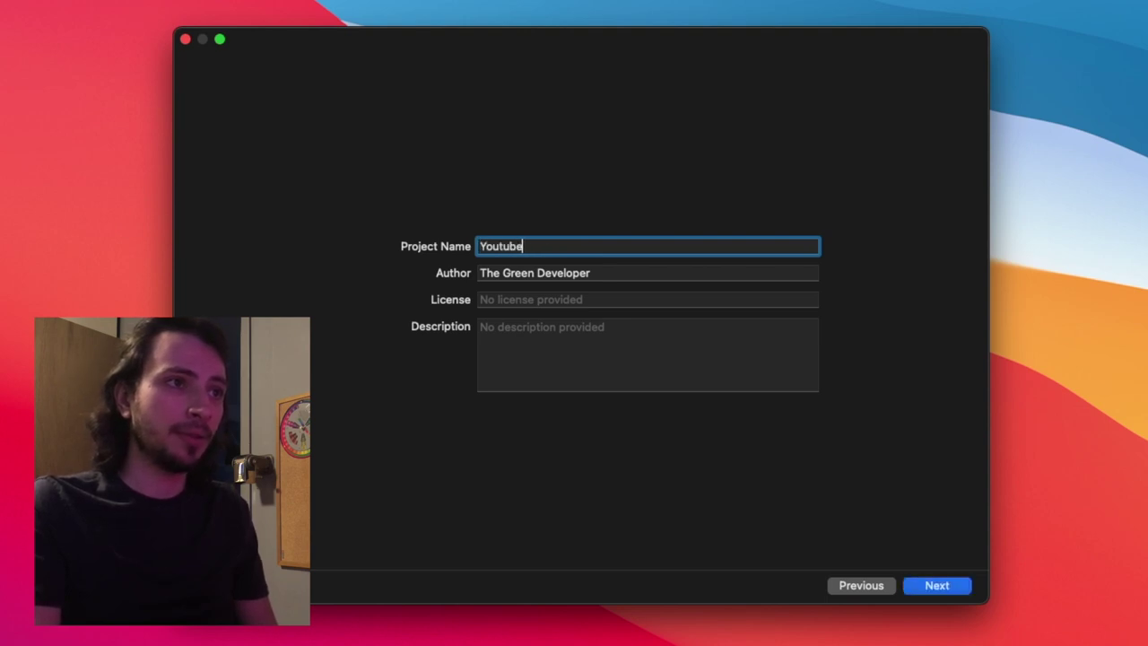
pyautogui.write('ThrowingClassifier')
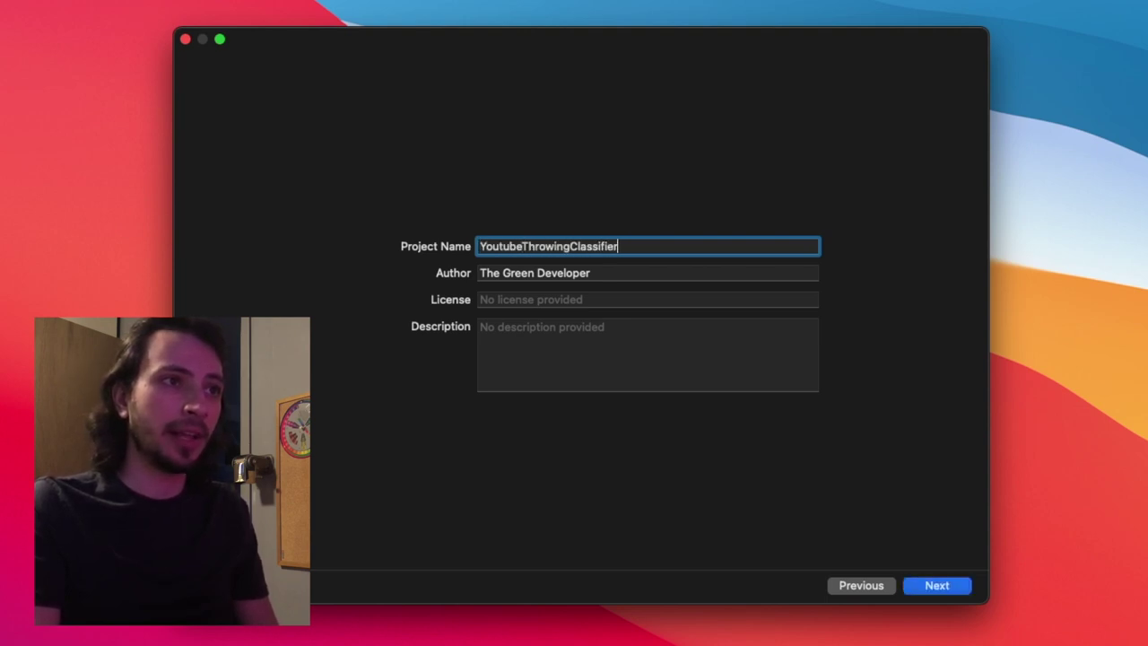
pyautogui.press('Return')
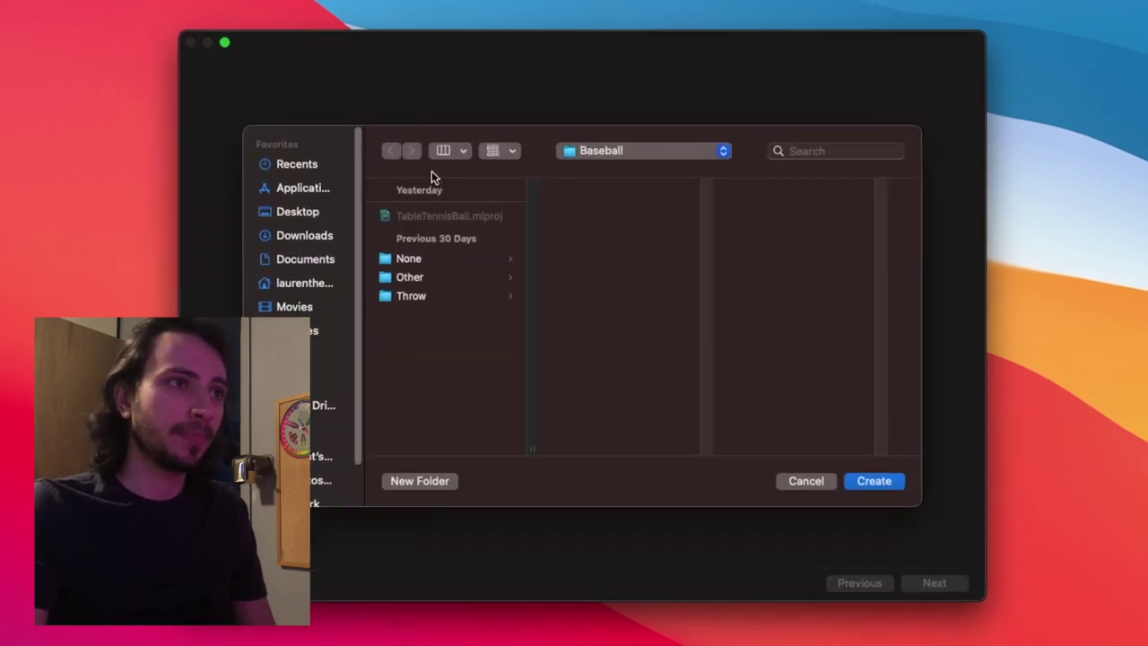
# Create the project in the ML folder inside Documents.
pyautogui.click(319, 260)
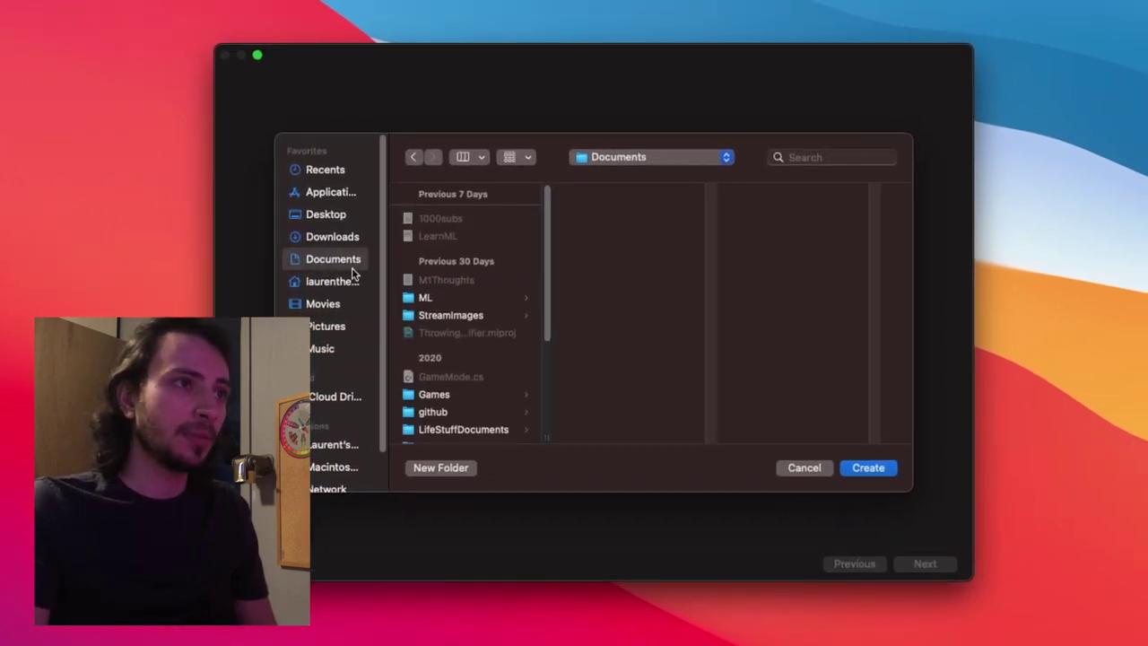
pyautogui.click(426, 297)
pyautogui.click(864, 448)
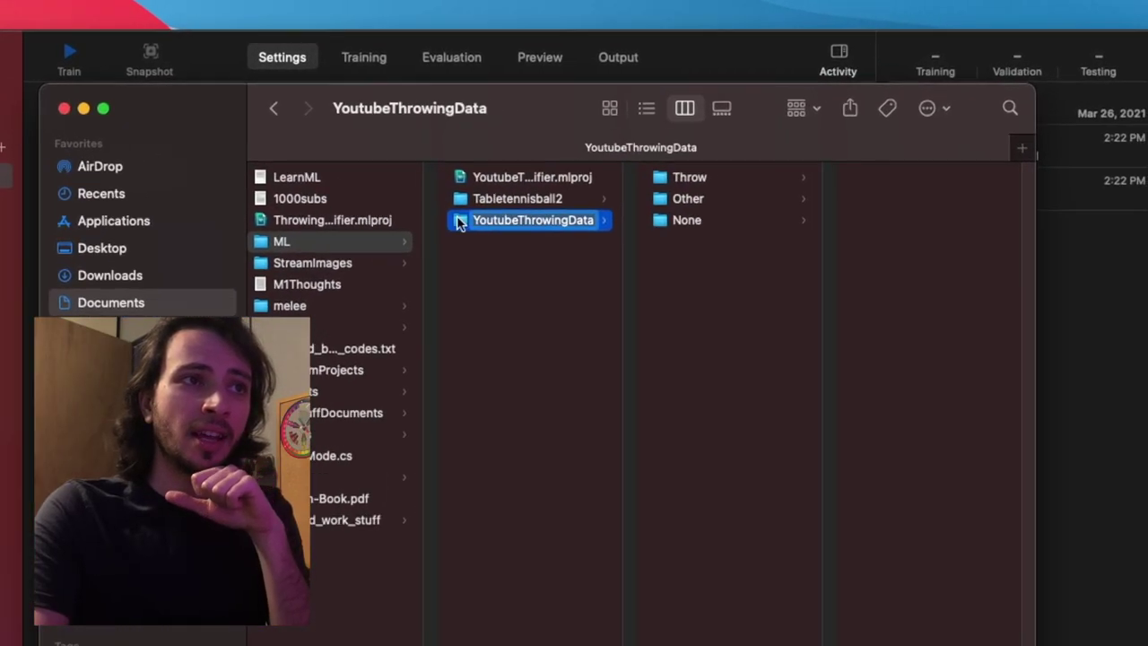
# In the YoutubeThrowingData folder, examine the Throw clips by previewing throw 45.mov and throw 40.mov.
pyautogui.press('Left')
pyautogui.click(426, 220)
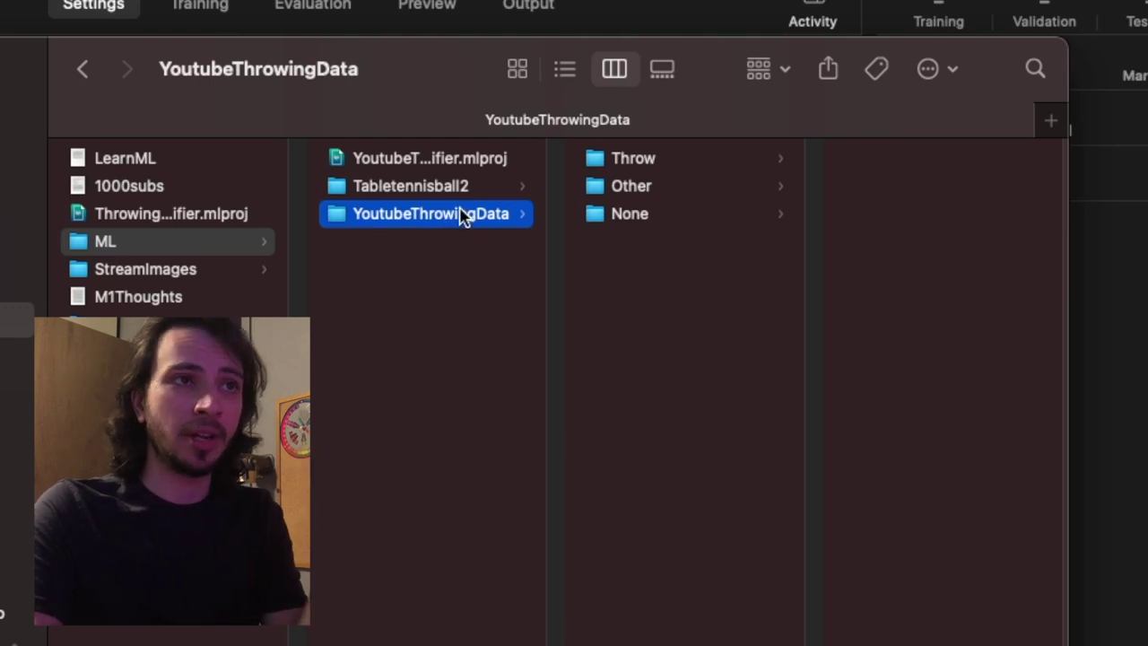
pyautogui.click(628, 160)
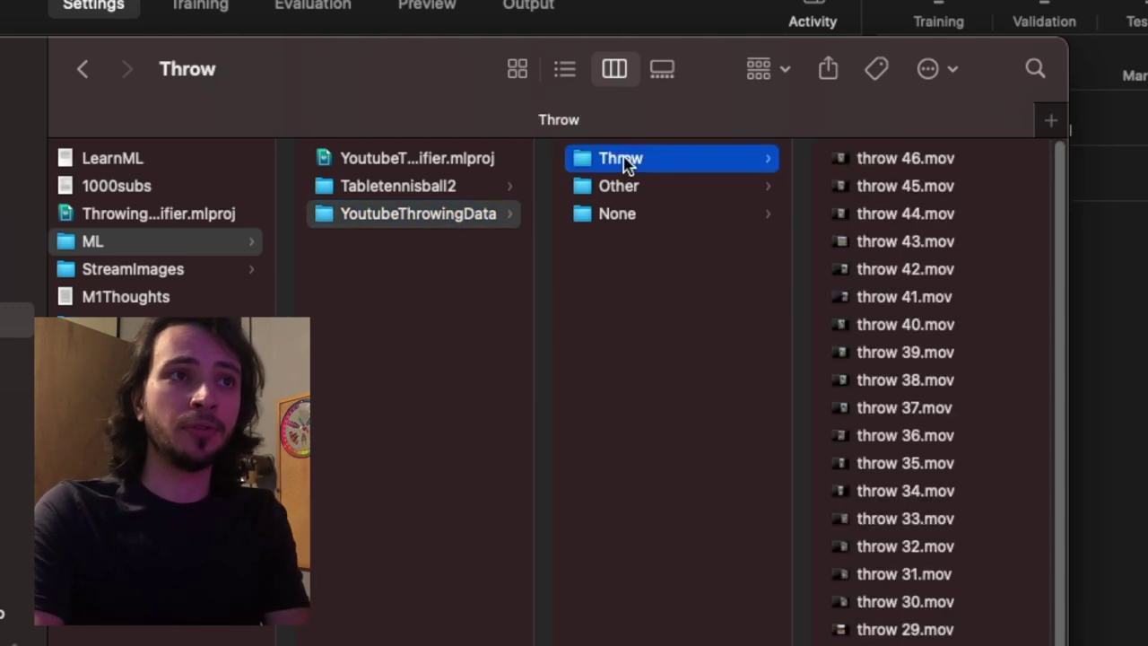
pyautogui.click(858, 187)
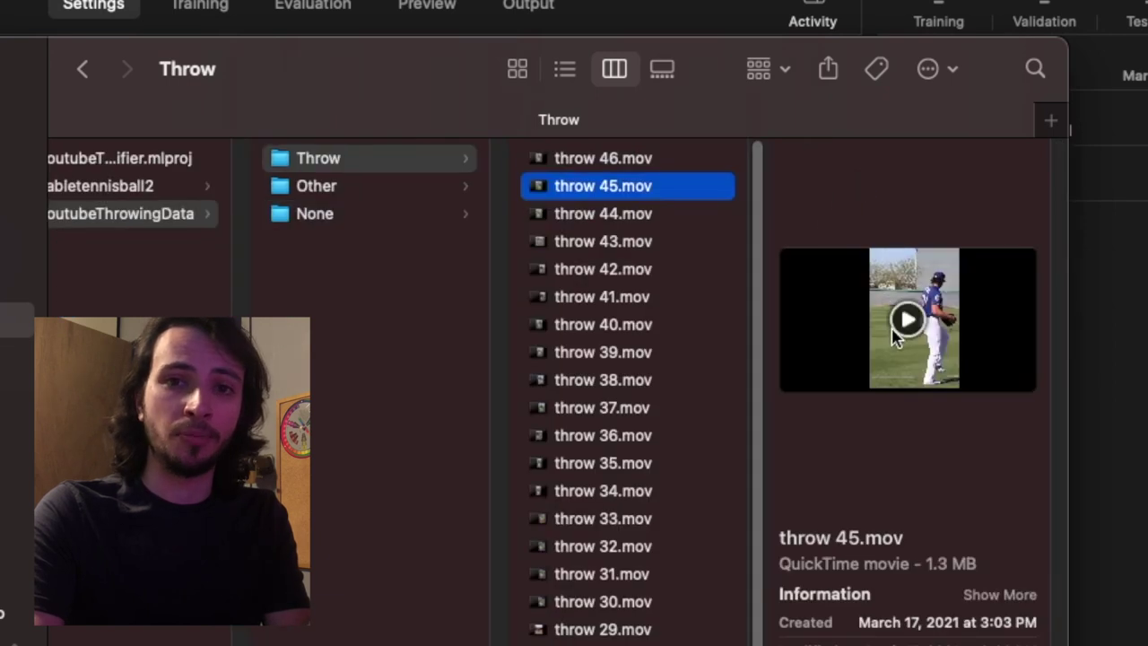
pyautogui.click(895, 330)
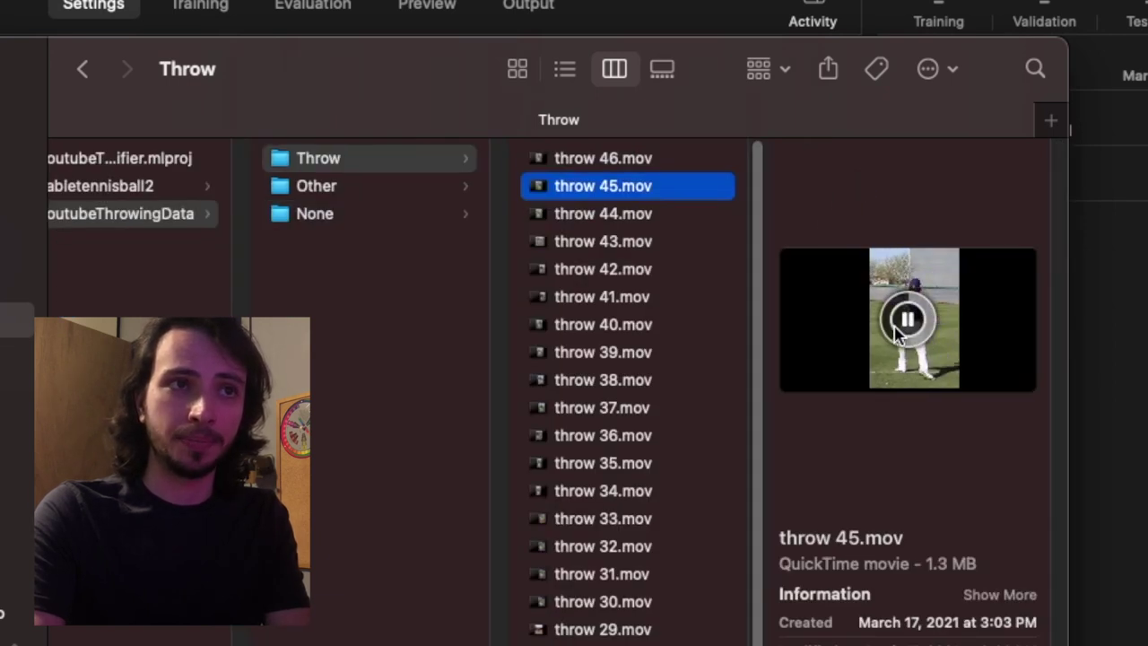
pyautogui.click(658, 325)
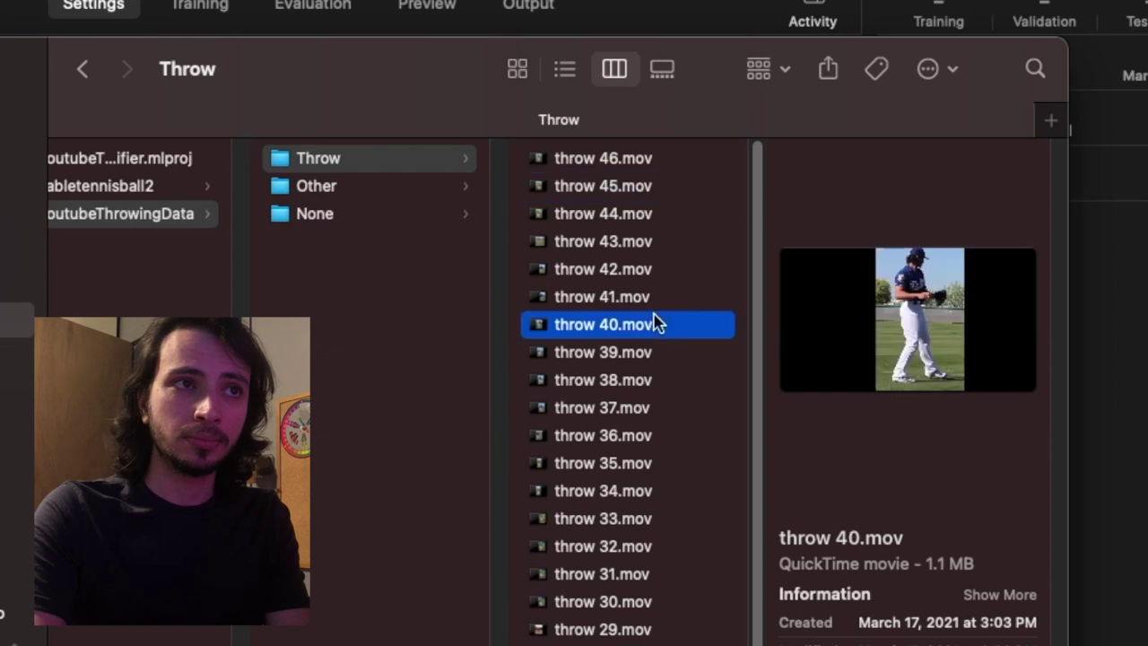
pyautogui.click(906, 321)
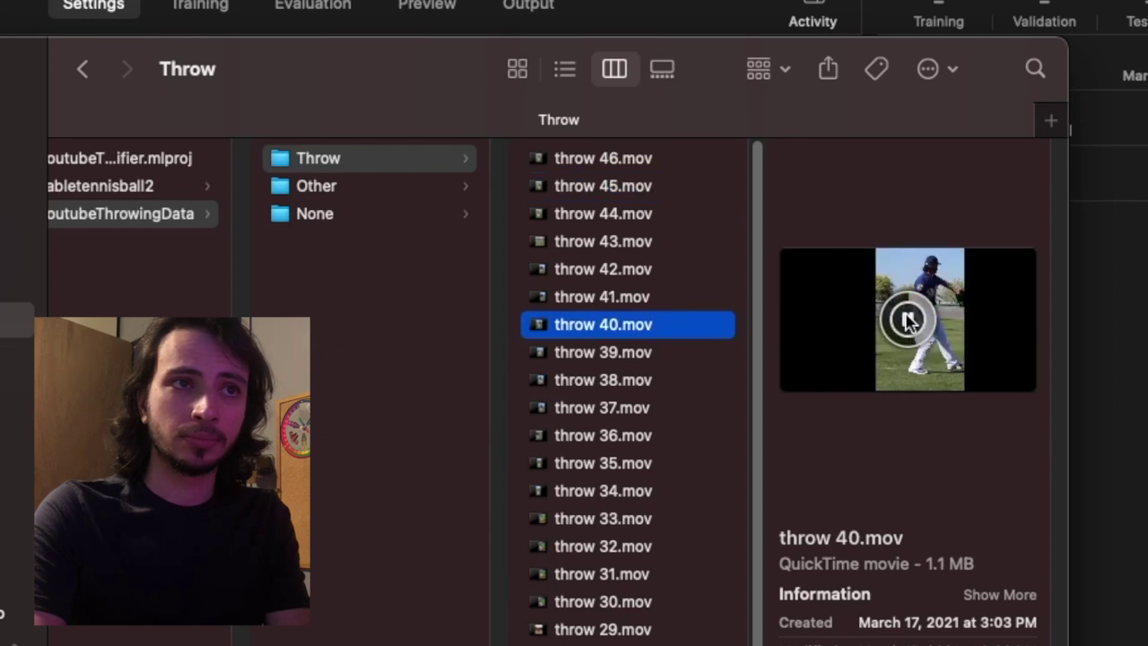
# Examine clips in the Other folder, such as other 34.mov and other 26.mov, and the contents of the None folder.
pyautogui.press('Left')
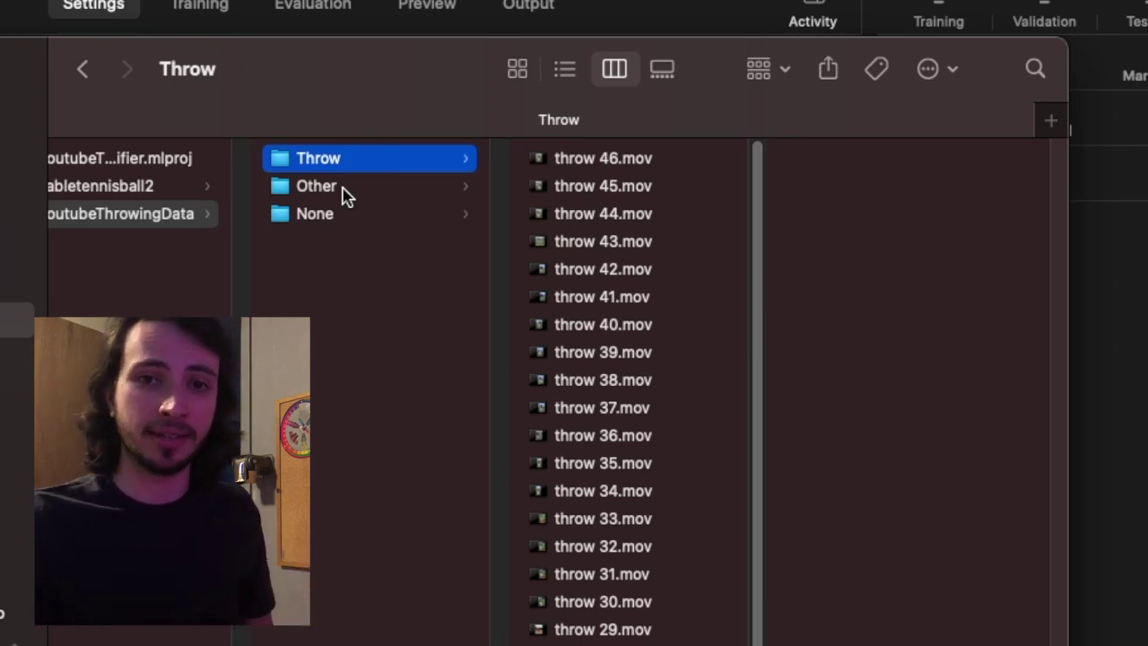
pyautogui.click(346, 196)
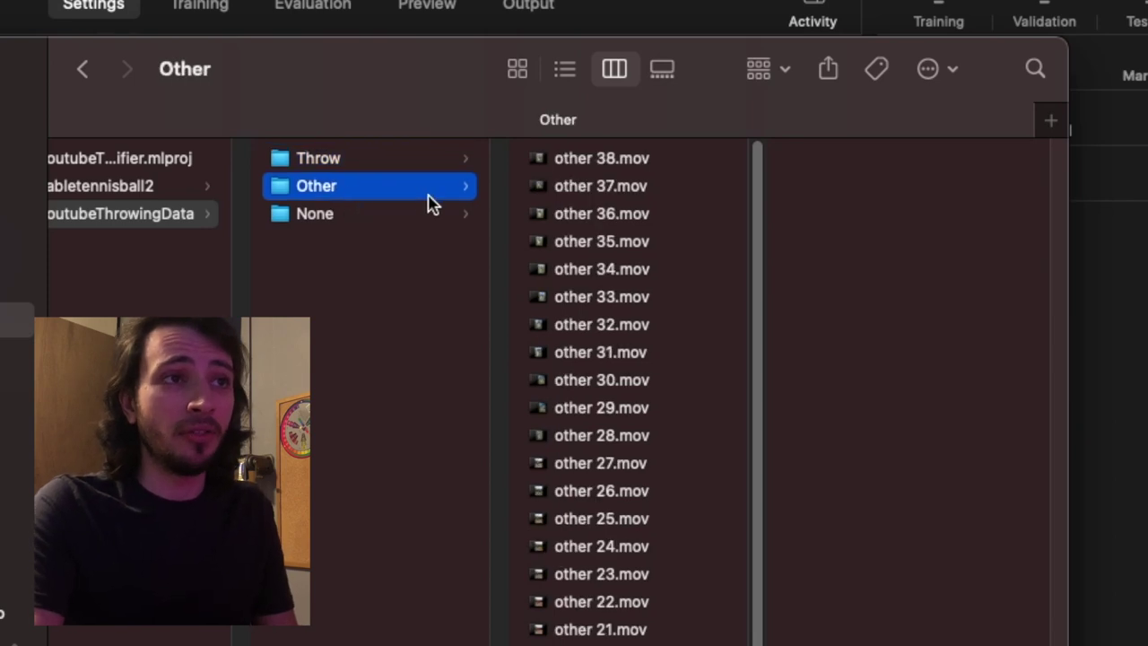
pyautogui.click(665, 269)
pyautogui.click(908, 319)
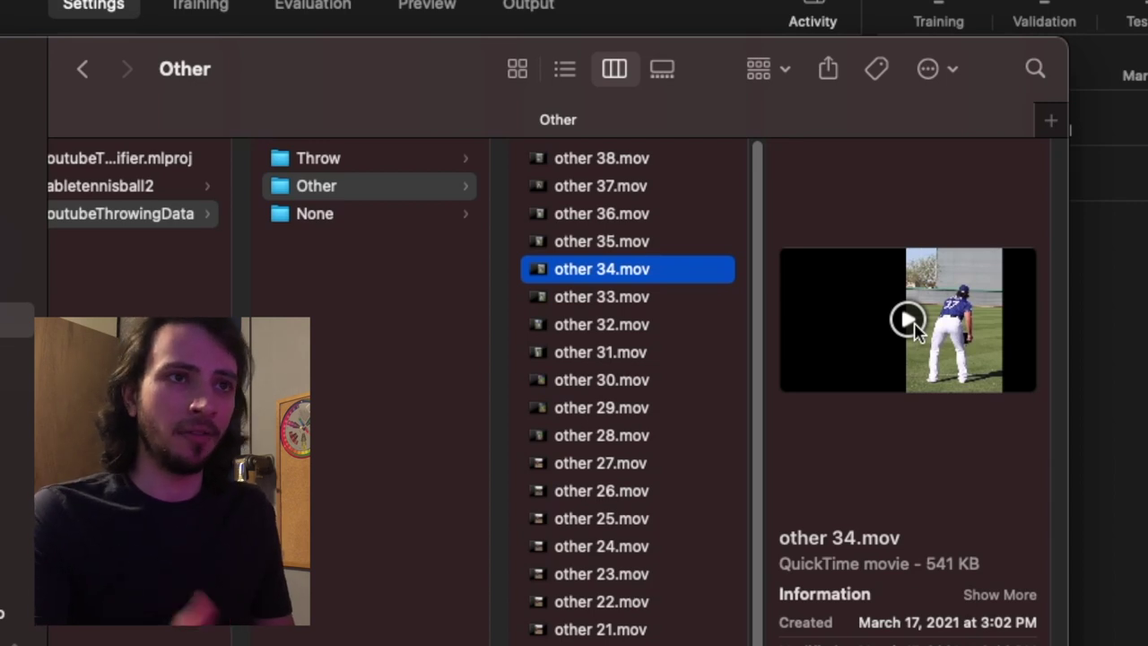
pyautogui.click(603, 240)
pyautogui.click(630, 485)
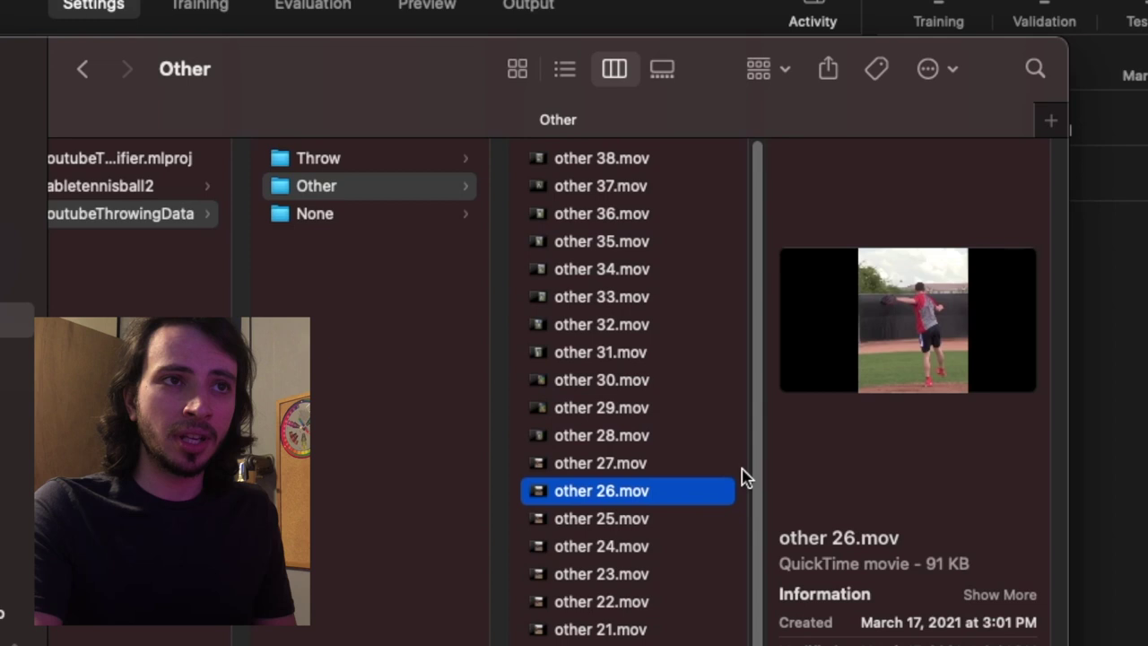
pyautogui.click(627, 525)
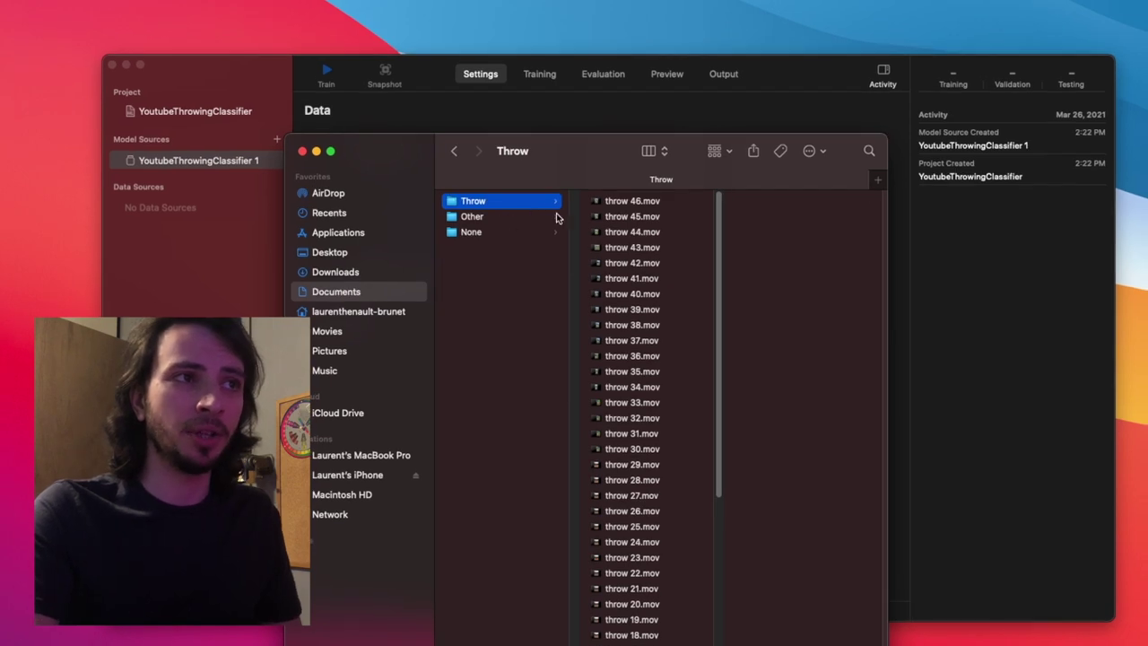
pyautogui.click(520, 216)
pyautogui.click(504, 210)
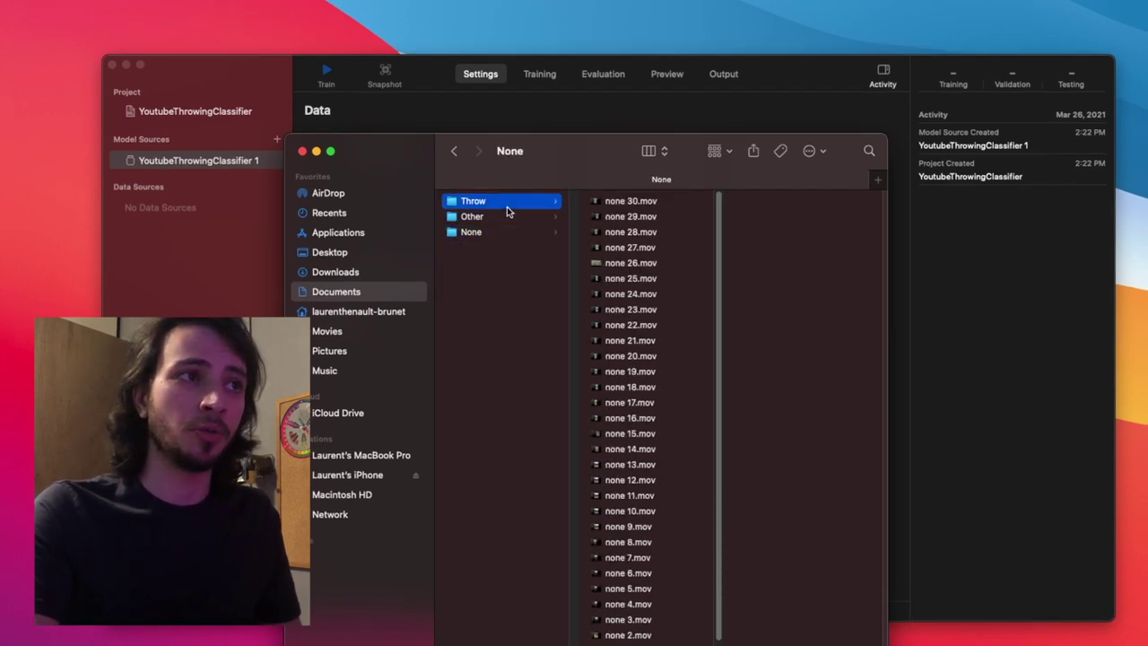
# Return to Create ML and add the YoutubeThrowingData folder as the model's training data.
pyautogui.click(275, 287)
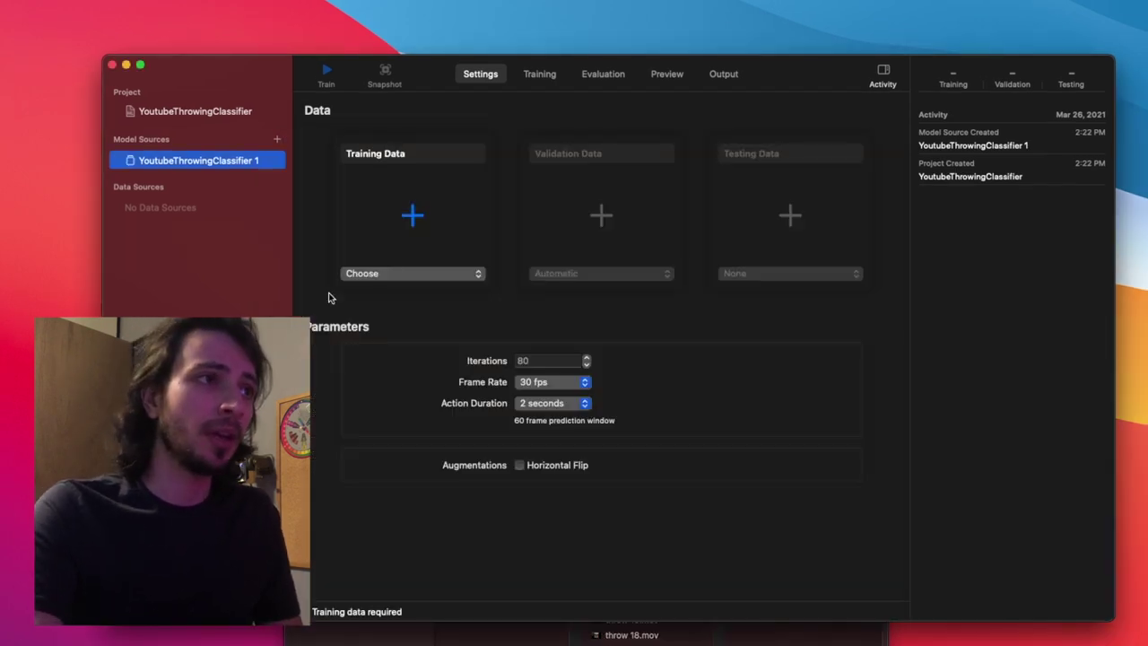
pyautogui.click(410, 215)
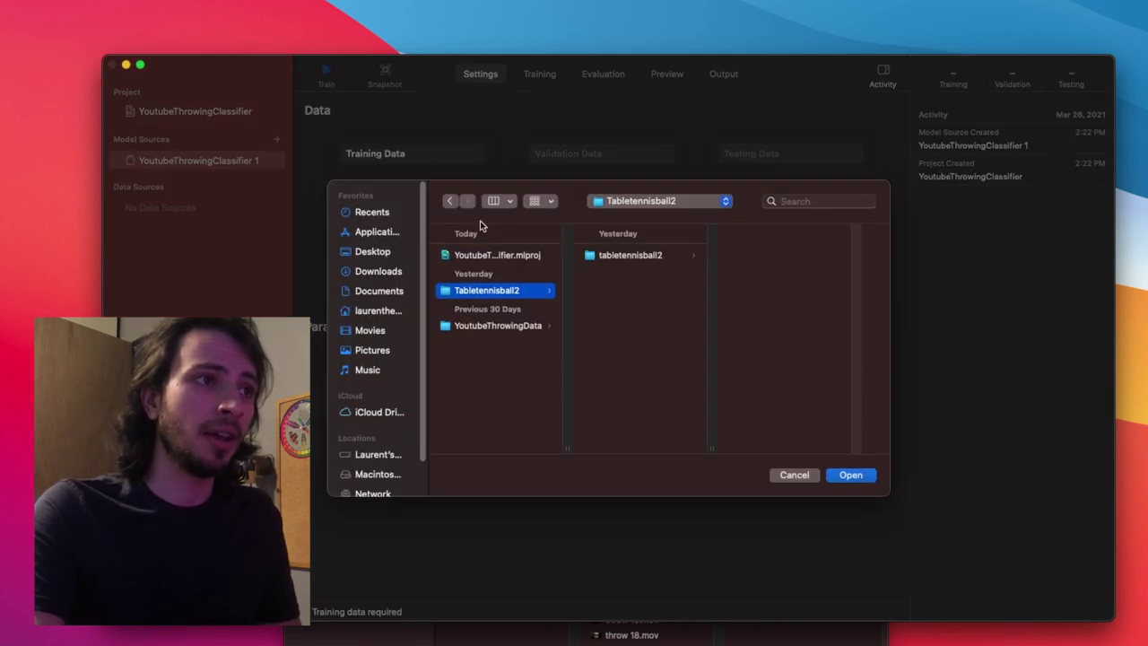
pyautogui.click(484, 326)
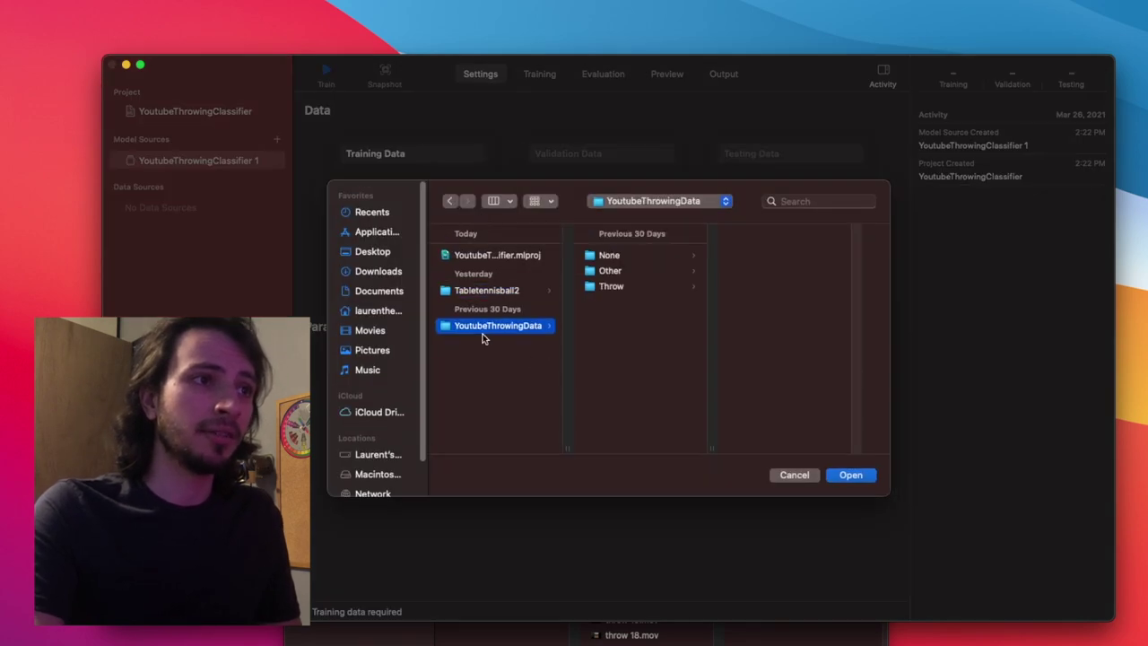
pyautogui.click(851, 478)
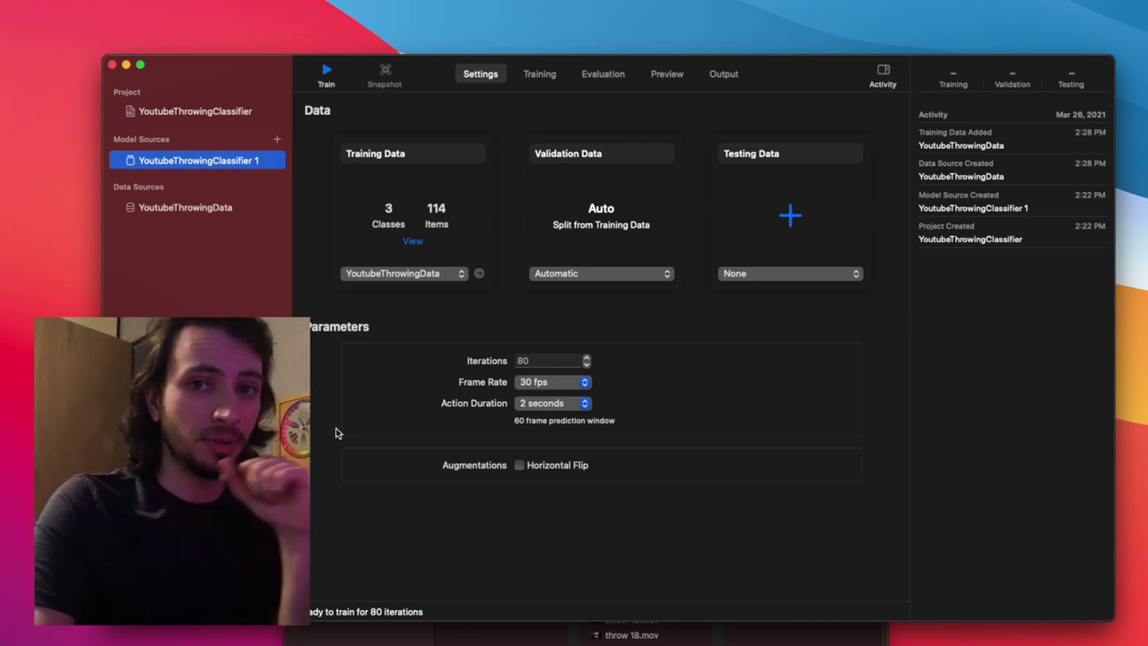
# Set the action duration to 1 second at 30 fps with Horizontal Flip augmentation, and start training the model.
pyautogui.click(541, 387)
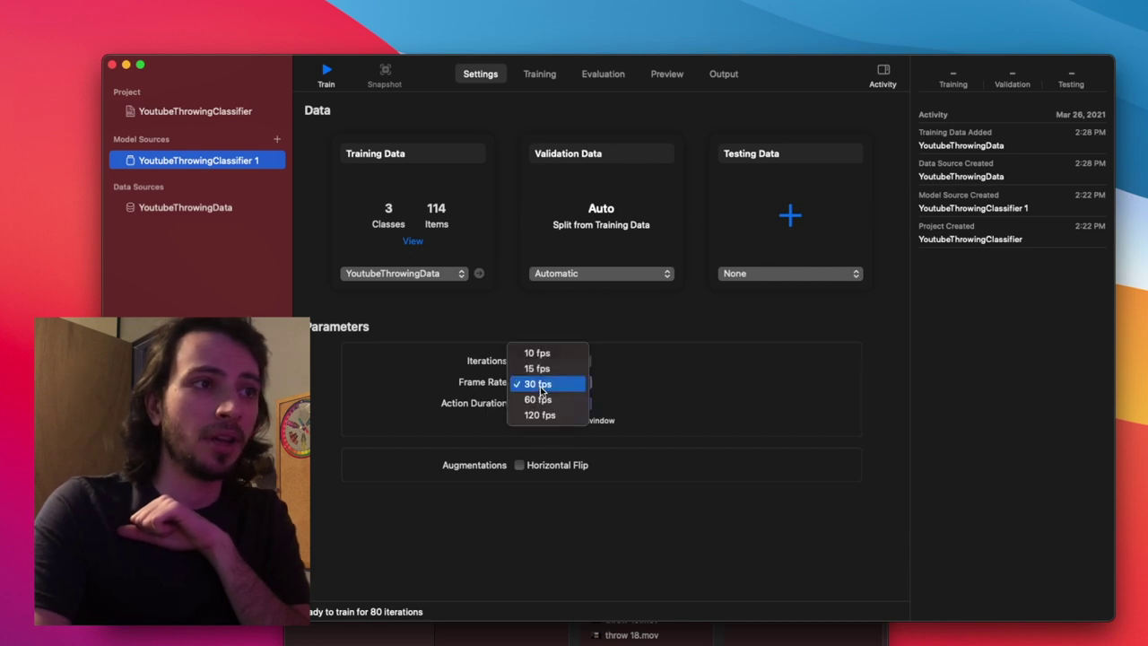
pyautogui.click(482, 383)
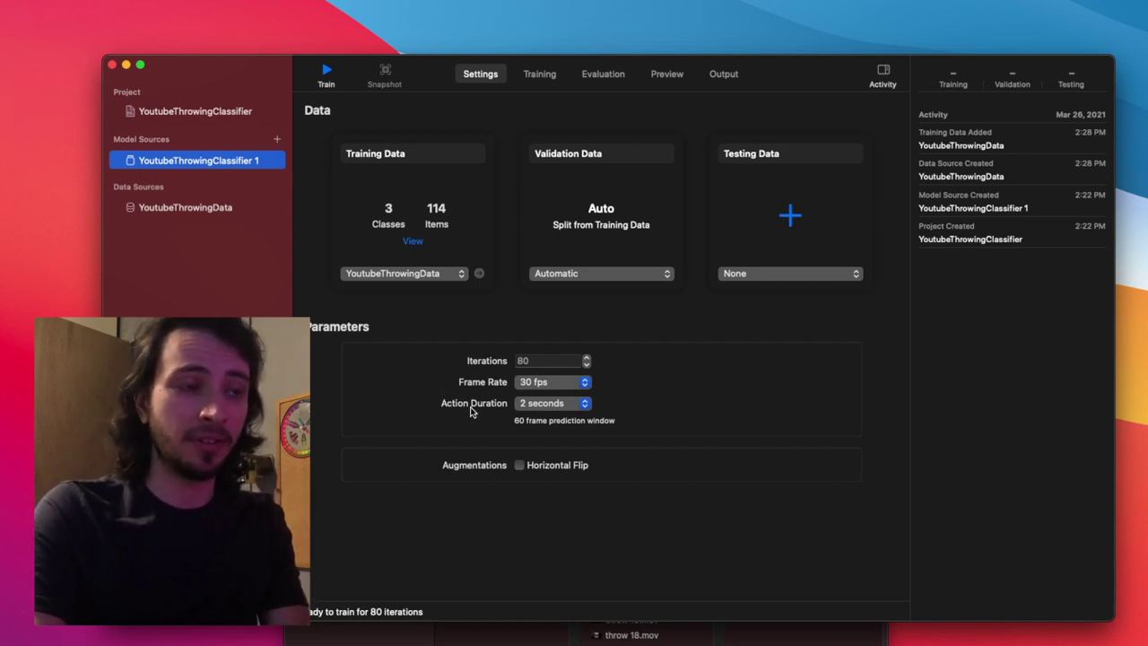
pyautogui.press('Up')
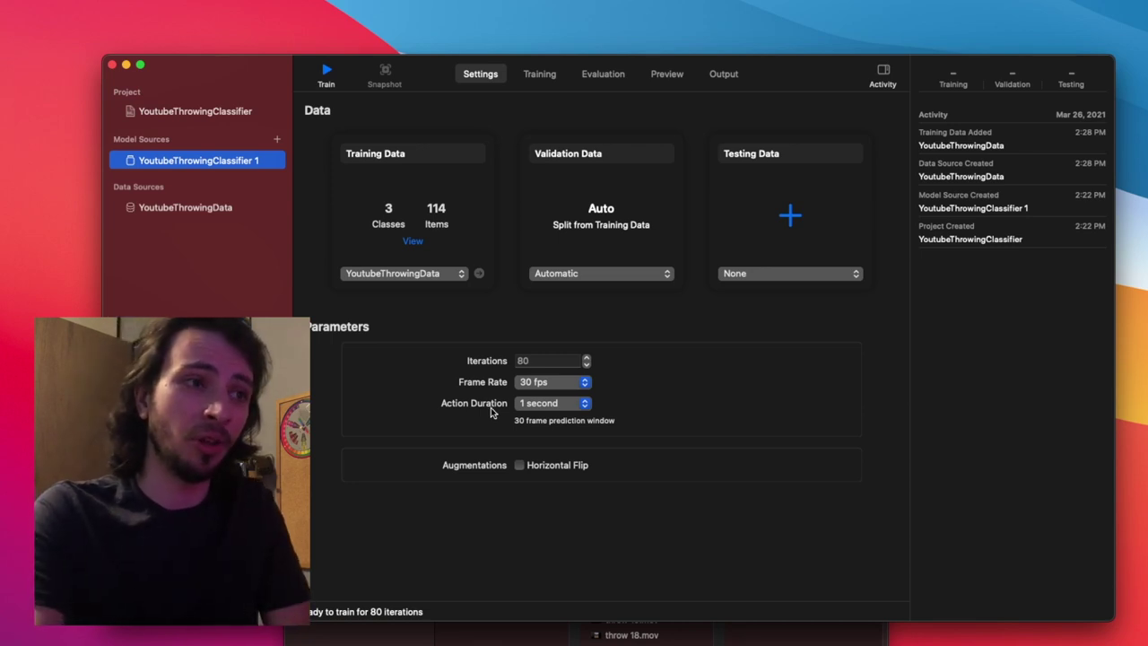
pyautogui.click(540, 406)
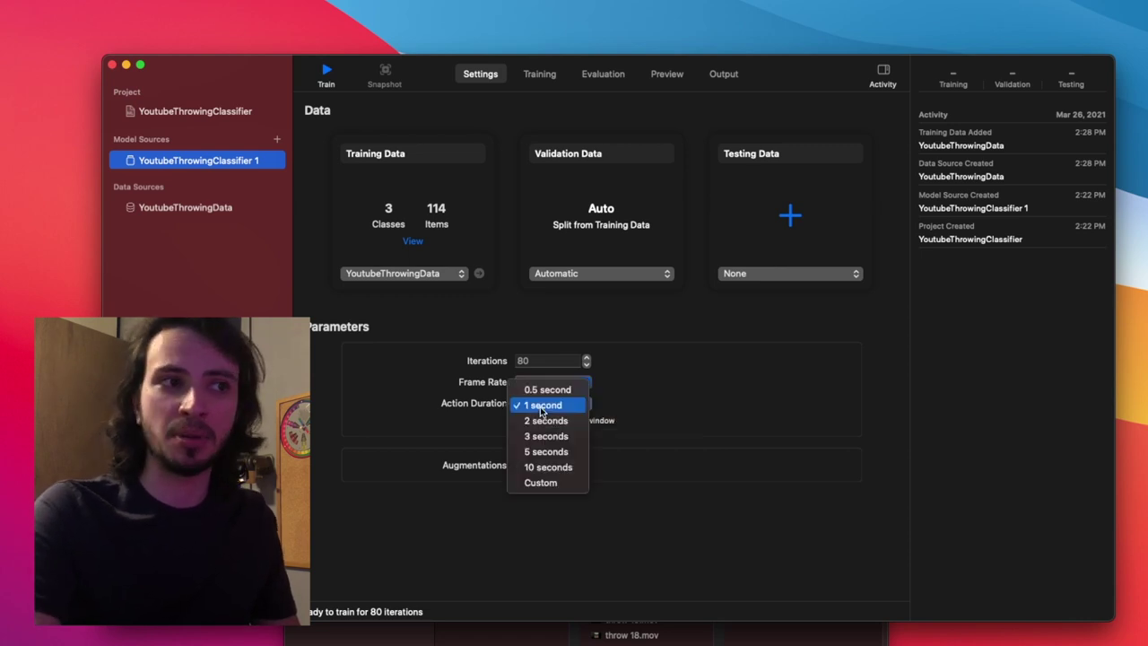
pyautogui.click(541, 425)
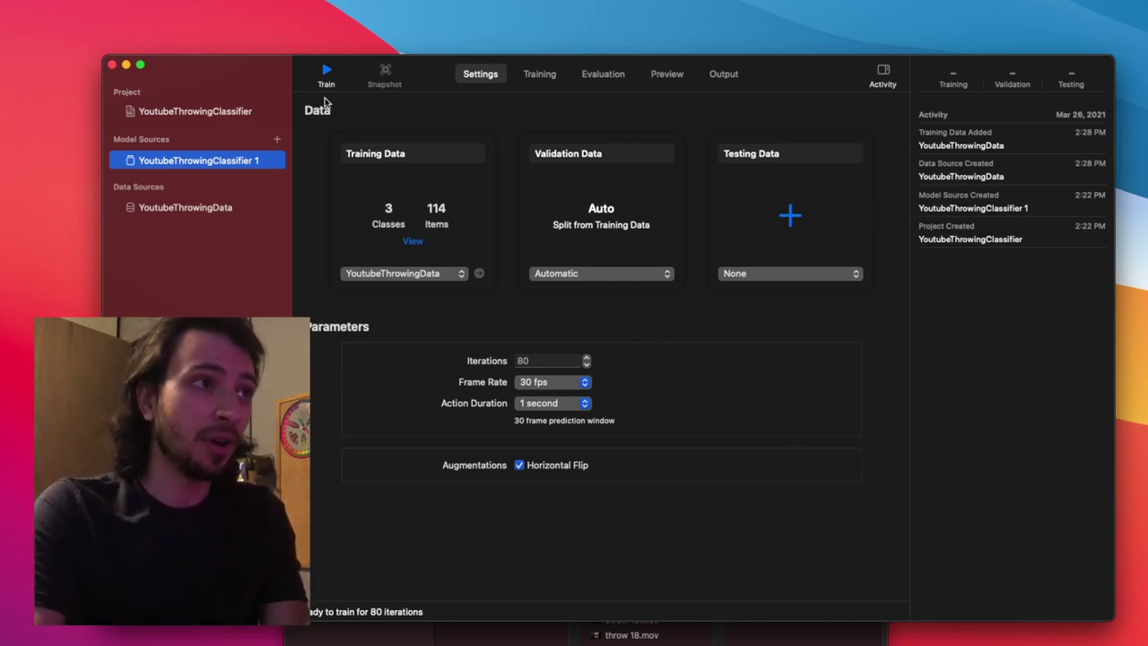
pyautogui.click(326, 75)
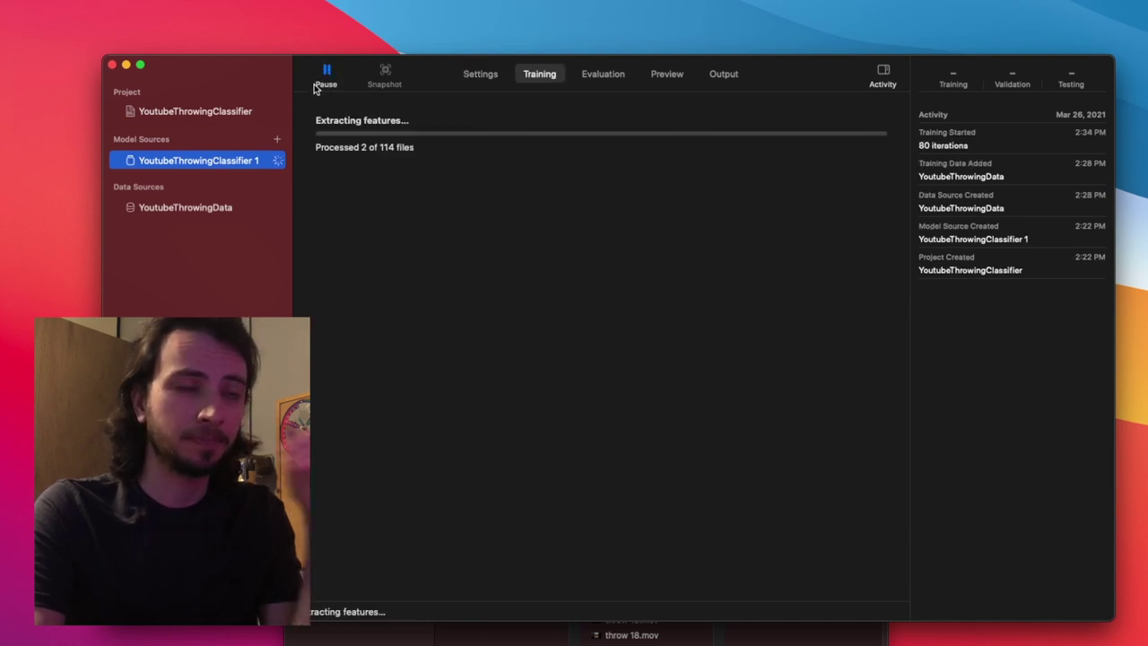